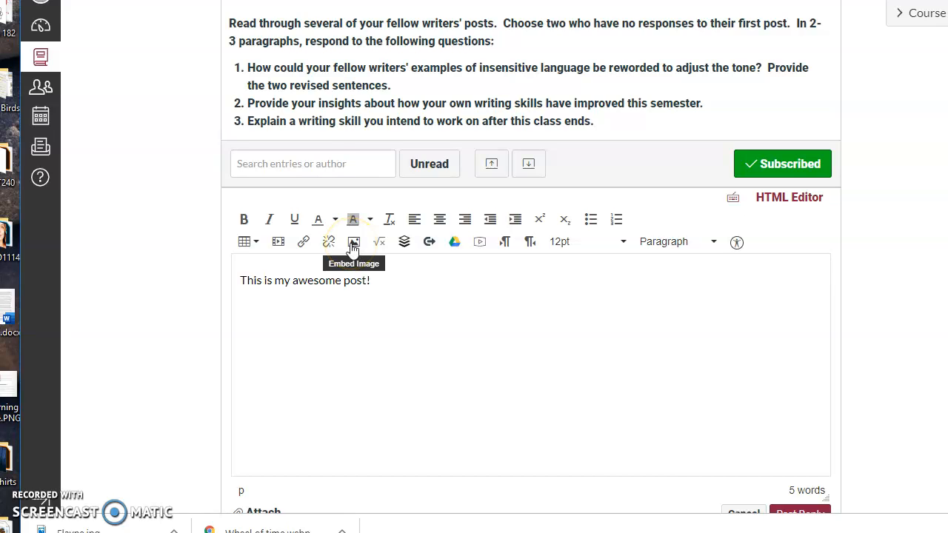
Upload Elayne.jpg from the Canvas Tutorial folder to My files in Canvas and embed it in the reply below the text
left_click(353, 242)
left_click_drag(444, 2, 567, 31)
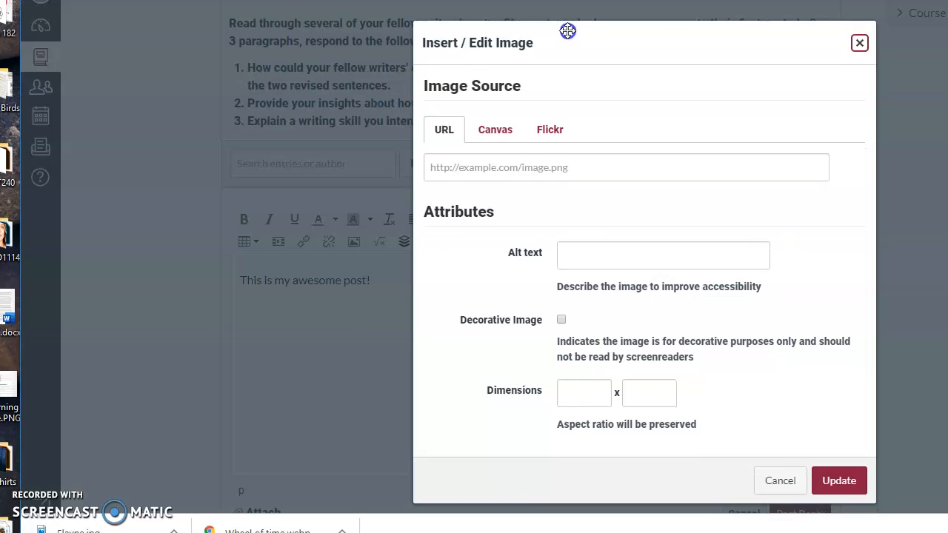
left_click(502, 137)
left_click(483, 196)
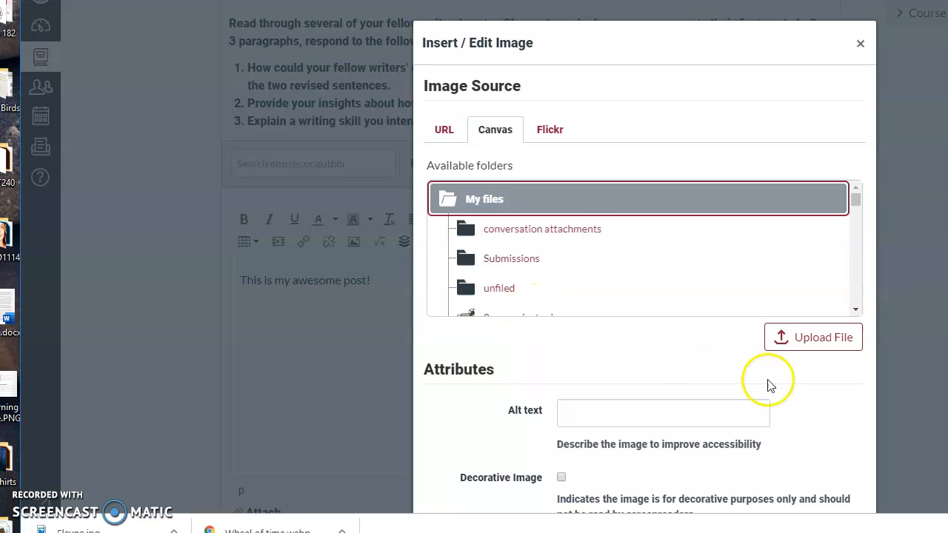
left_click(815, 339)
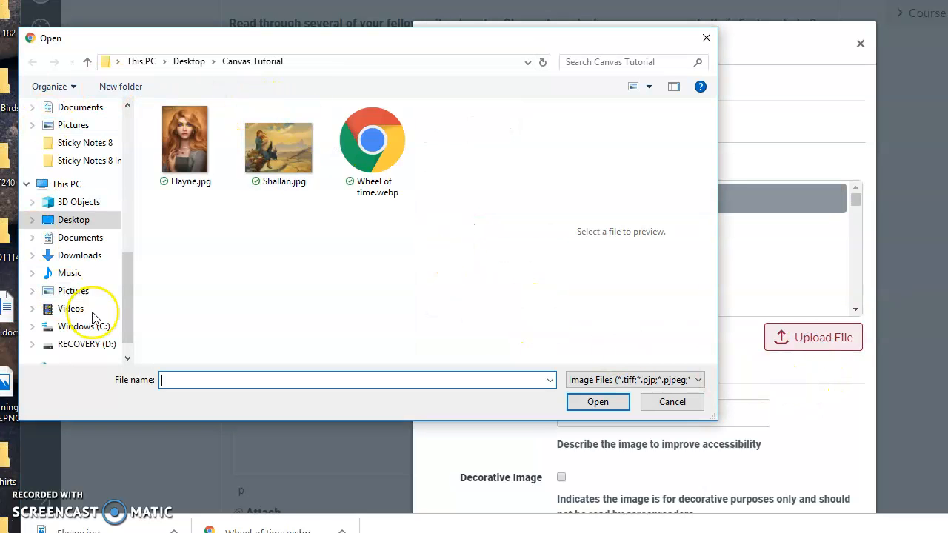
left_click_drag(128, 283, 128, 279)
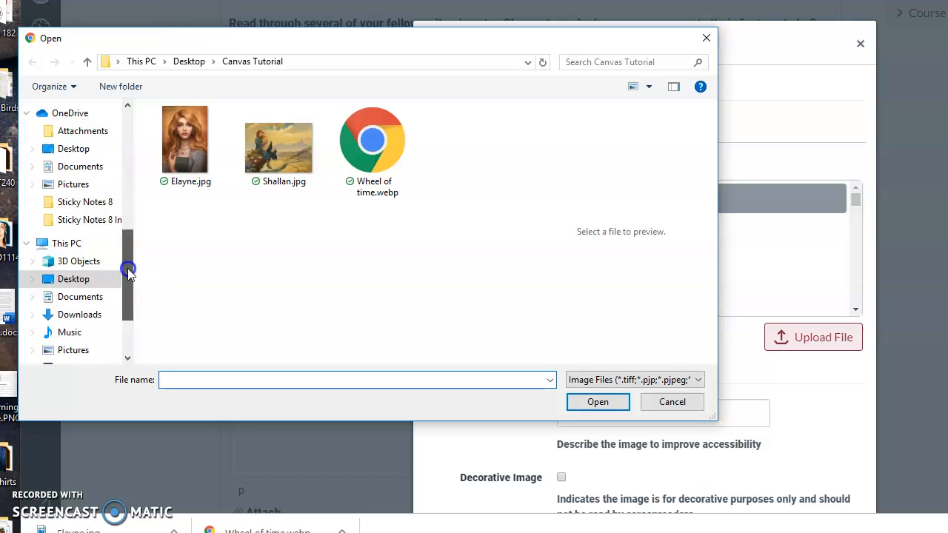
scroll(128, 280, "up", 7)
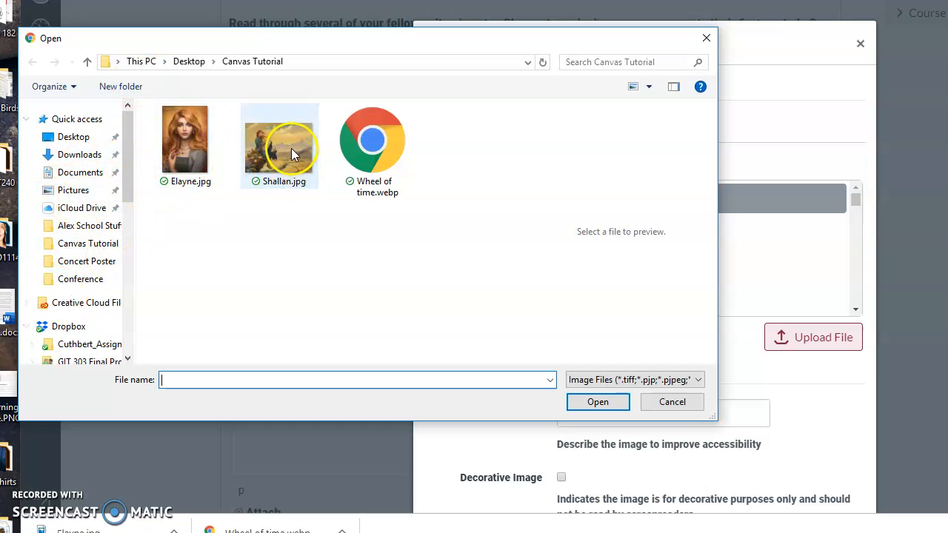
double_click(182, 140)
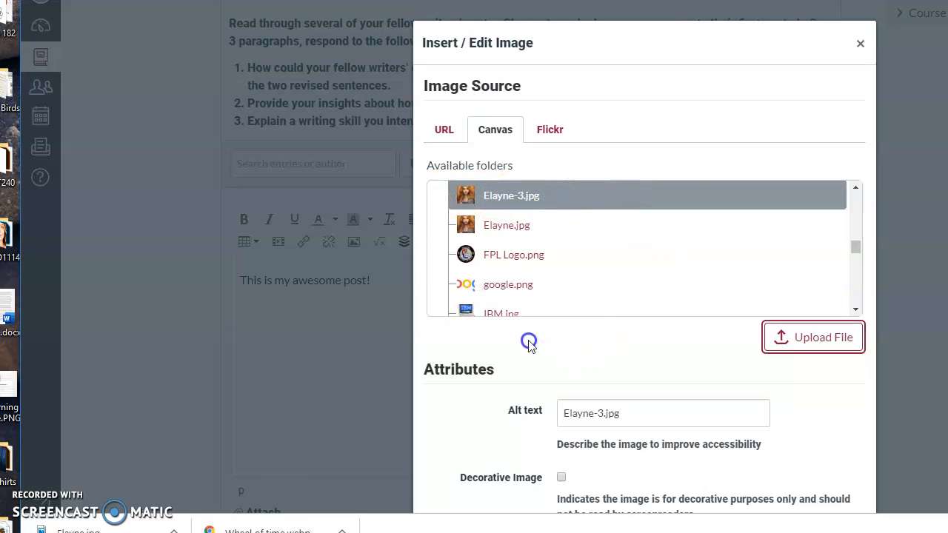
scroll(516, 338, "down", 4)
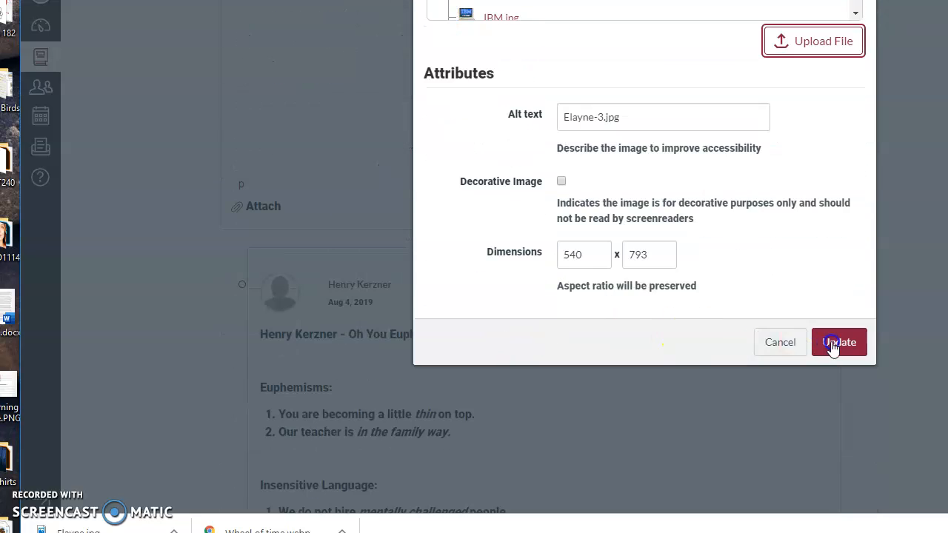
left_click(839, 342)
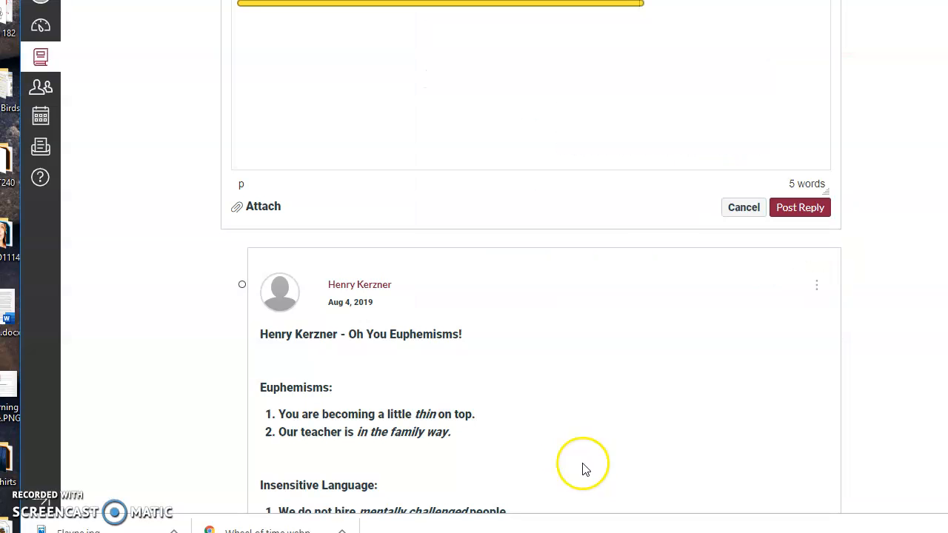
Shrink the embedded portrait proportionally to a little under half its inserted width
scroll(632, 246, "up", 1)
scroll(632, 246, "up", 3)
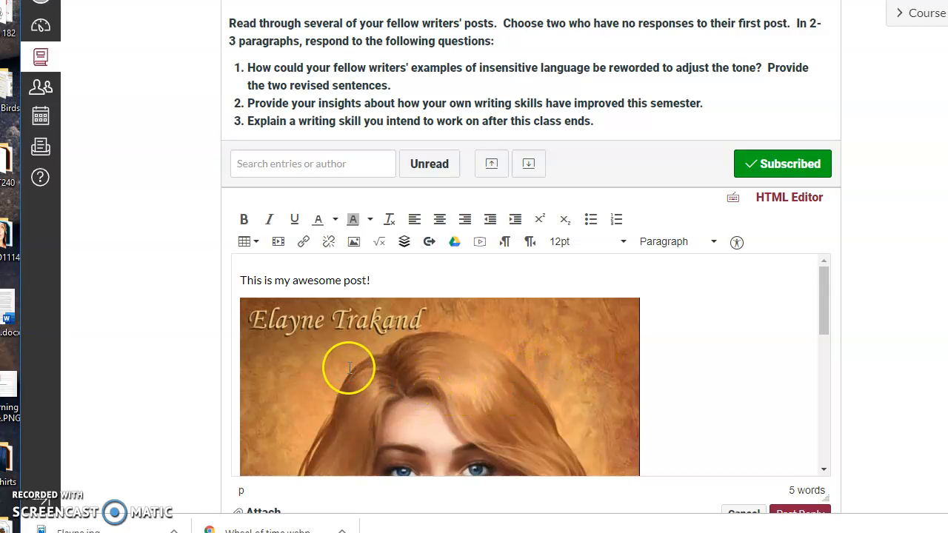
left_click(312, 367)
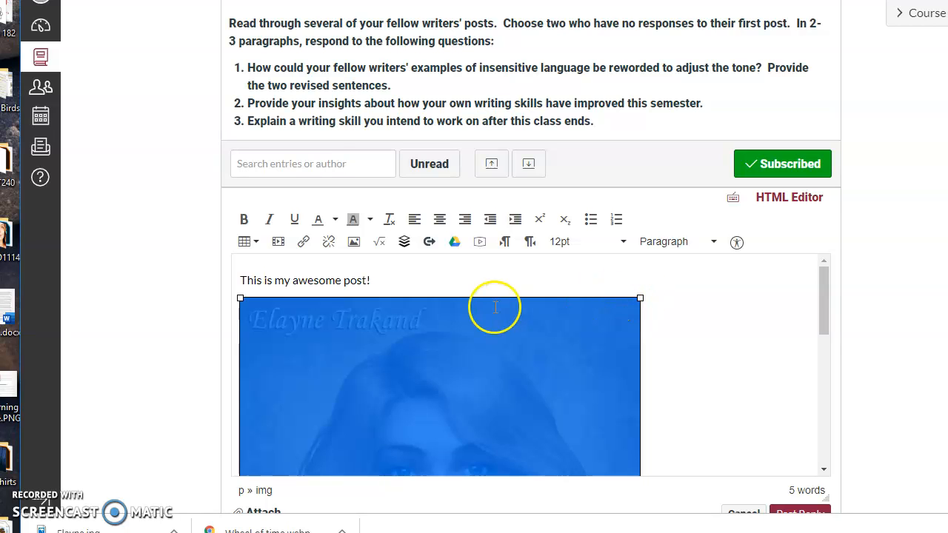
left_click(240, 298)
left_click_drag(239, 298, 348, 446)
left_click(240, 298)
left_click_drag(239, 298, 305, 412)
left_click_drag(239, 298, 278, 374)
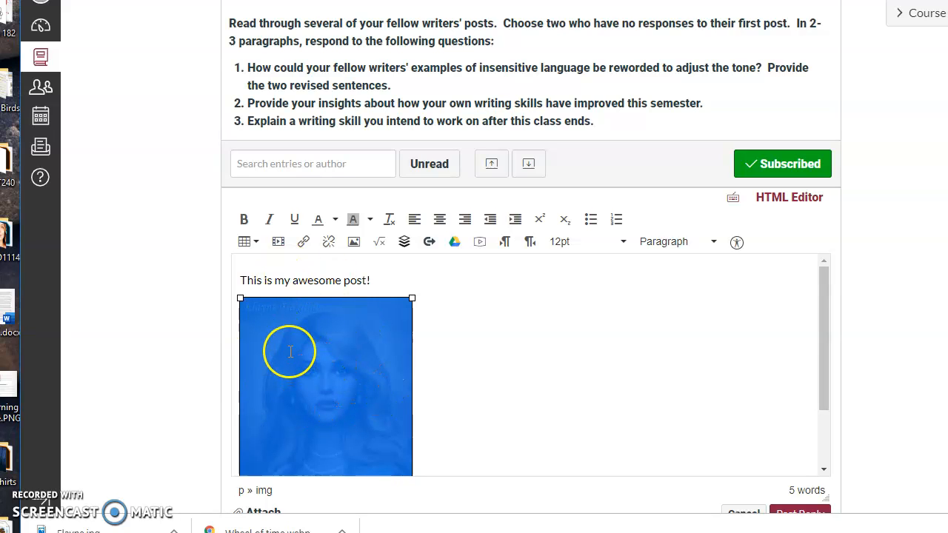
Add the line "Continue to post" below the portrait and start a new paragraph after it
left_click(449, 394)
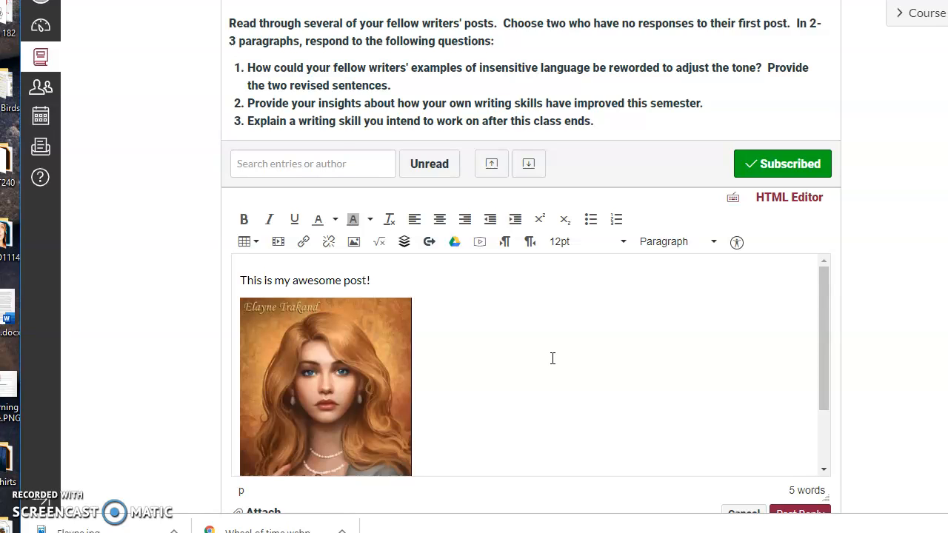
key("Return")
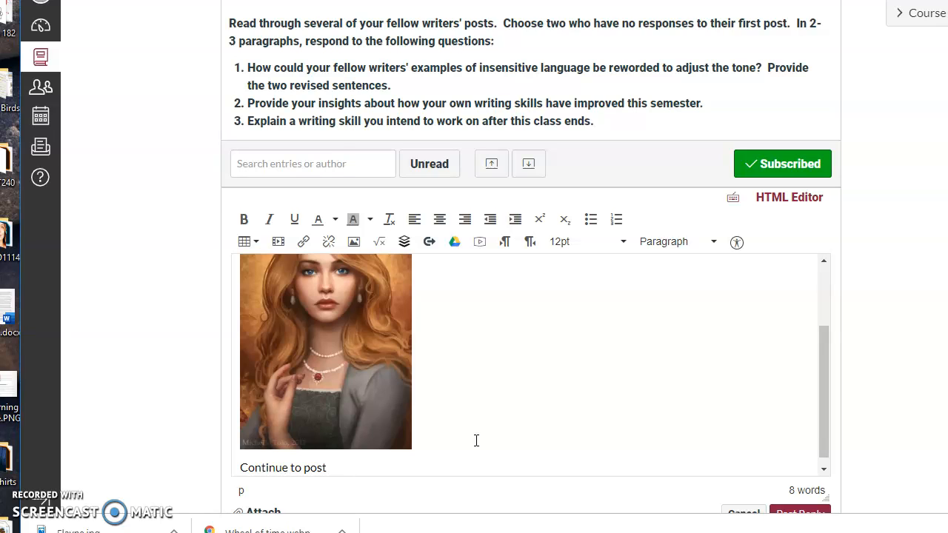
key("Return")
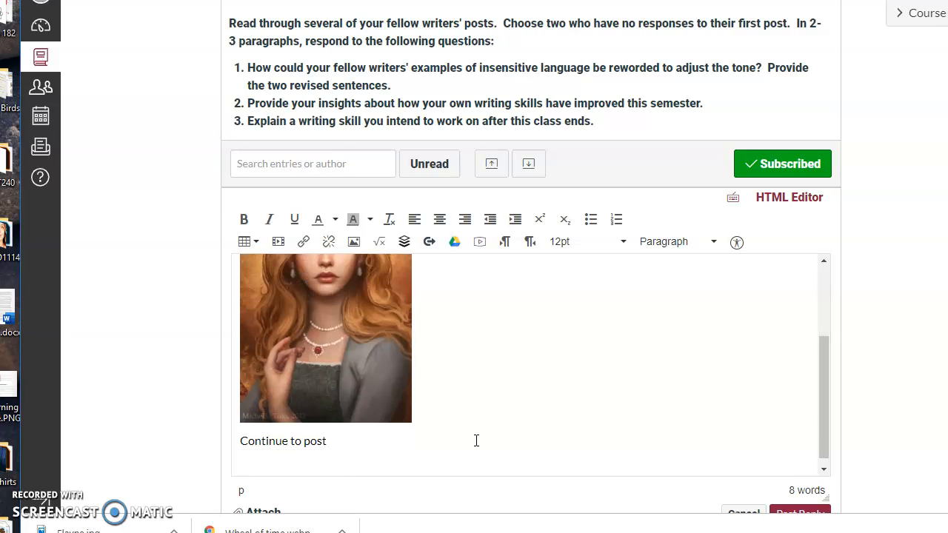
Upload Shallan.jpg to My files in Canvas and embed it below the "Continue to post" line
left_click(353, 245)
left_click(495, 84)
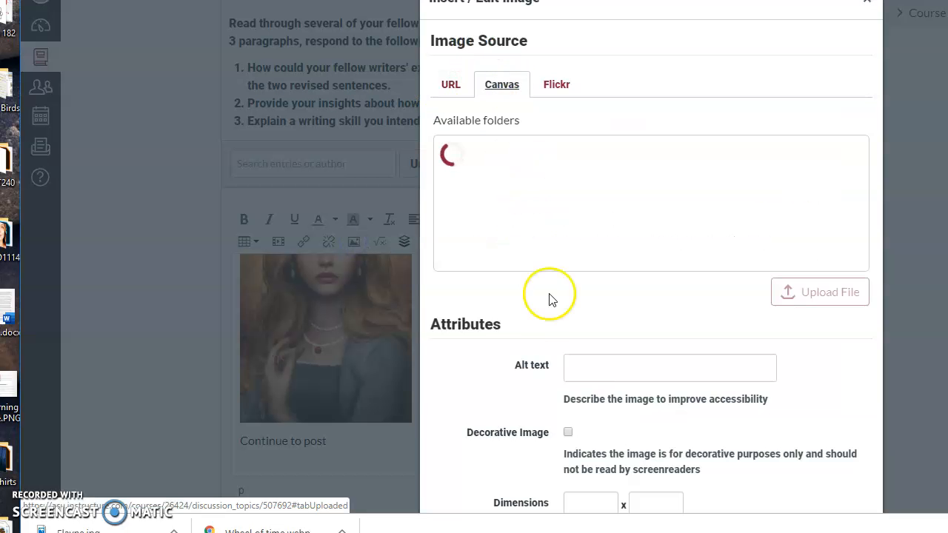
left_click(506, 152)
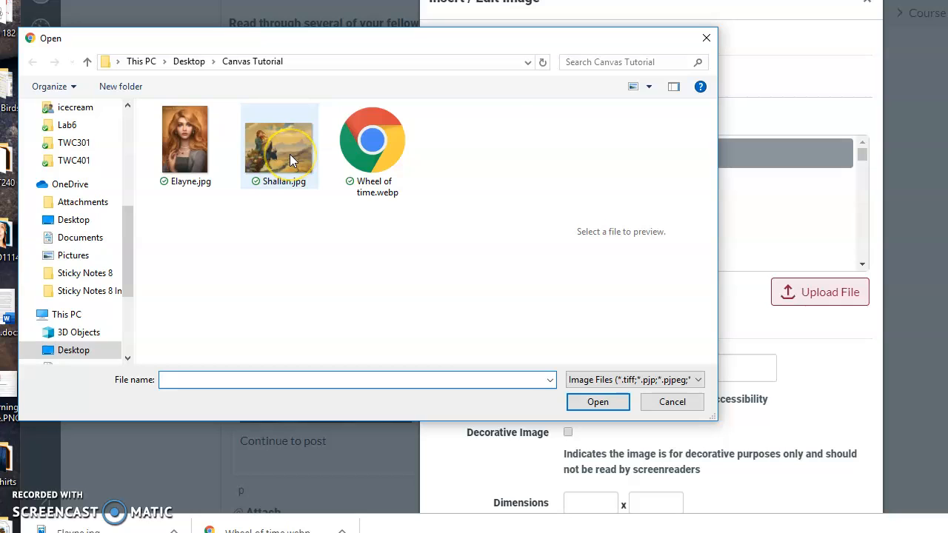
left_click(290, 154)
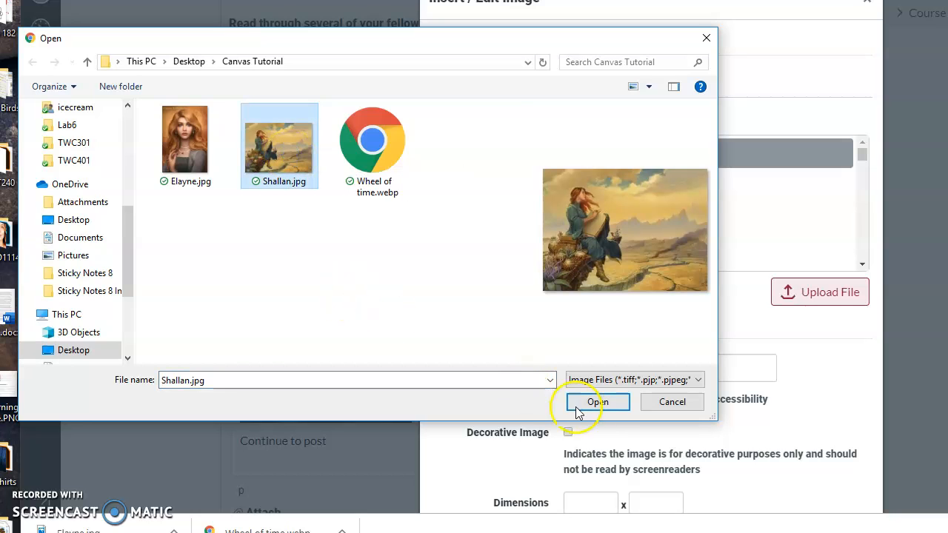
left_click(602, 404)
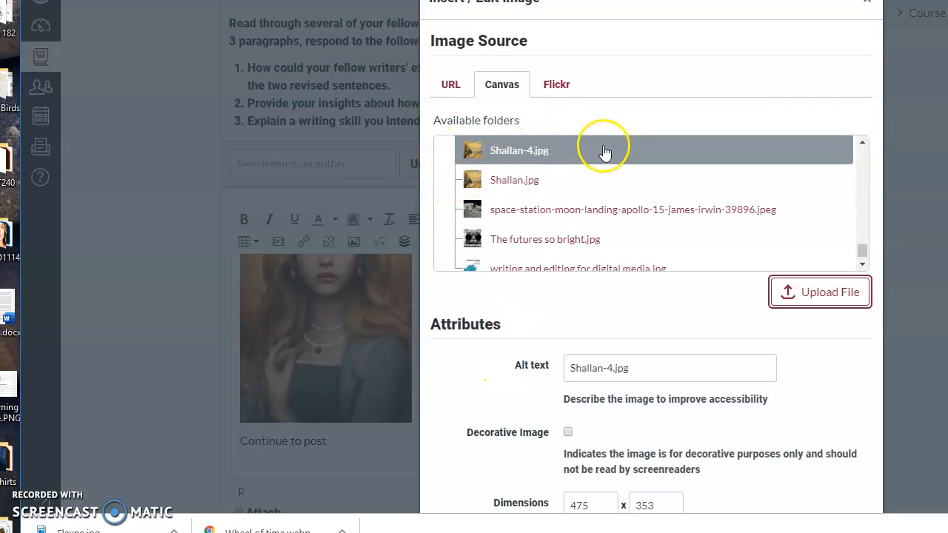
scroll(483, 379, "down", 1)
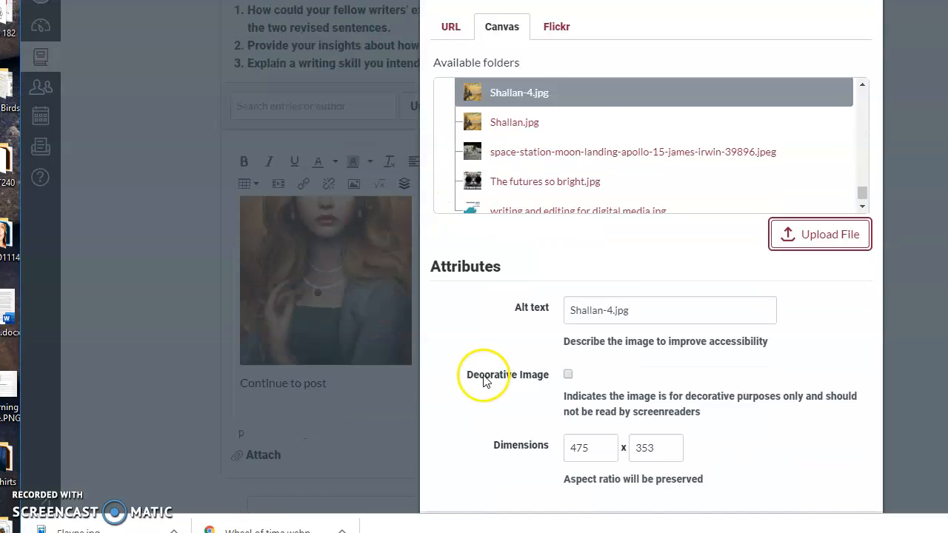
scroll(483, 379, "down", 3)
left_click(860, 297)
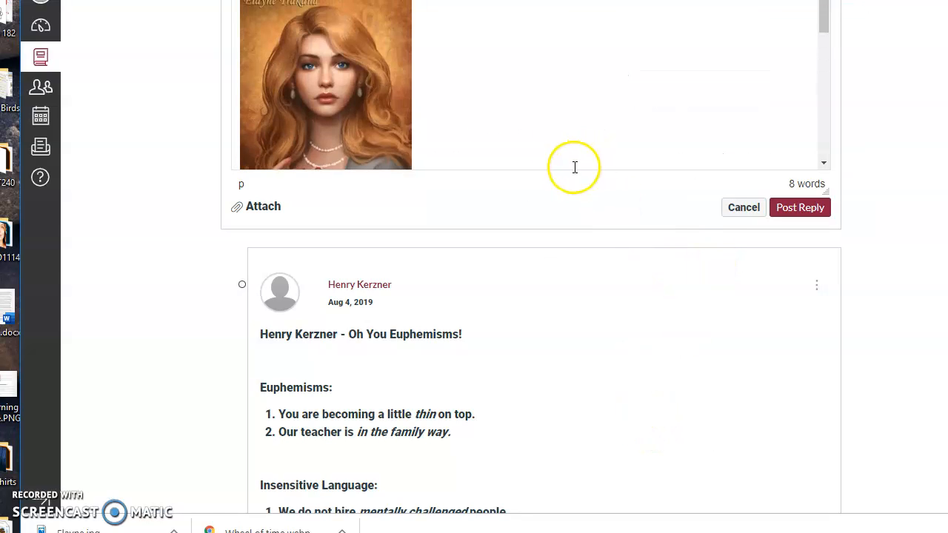
Shrink the embedded landscape image proportionally to about the same width as the portrait above it
scroll(549, 134, "down", 5)
scroll(661, 130, "up", 2)
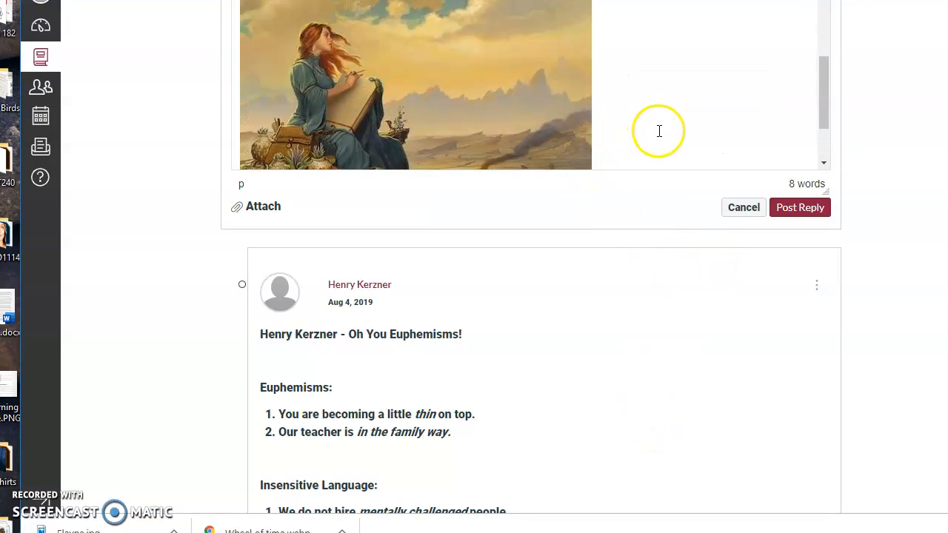
scroll(864, 201, "up", 4)
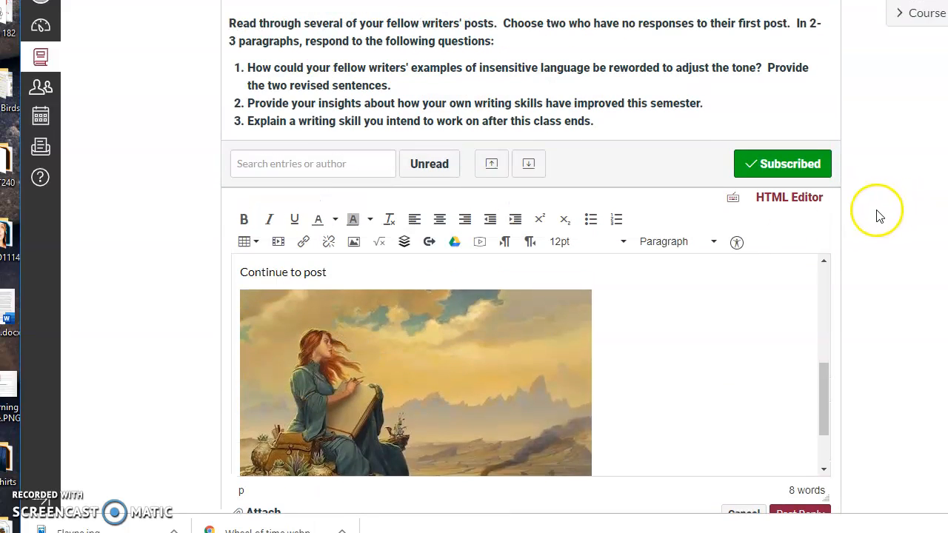
left_click(381, 358)
left_click_drag(593, 289, 410, 393)
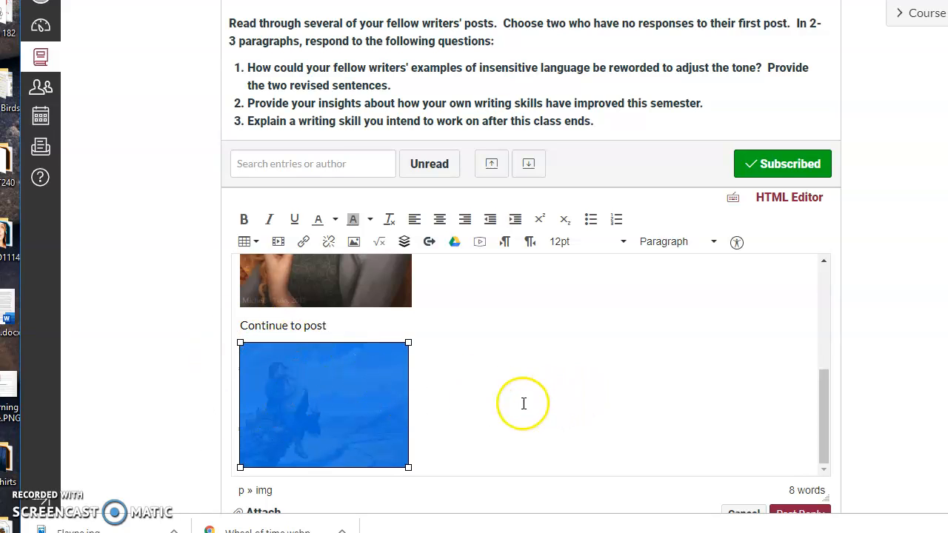
left_click(489, 398)
Add the line "more great stuff" below the landscape image, post the reply and view the published post
left_click(420, 456)
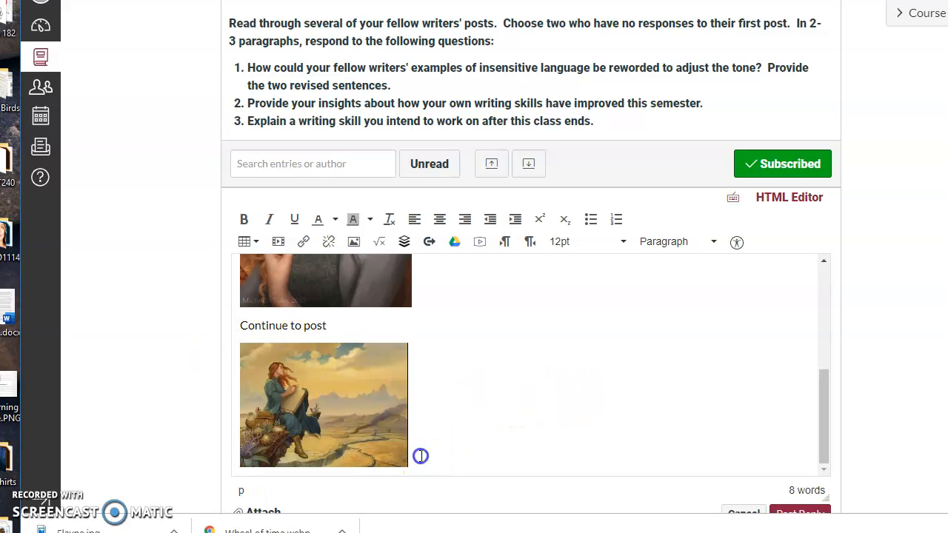
key("Return")
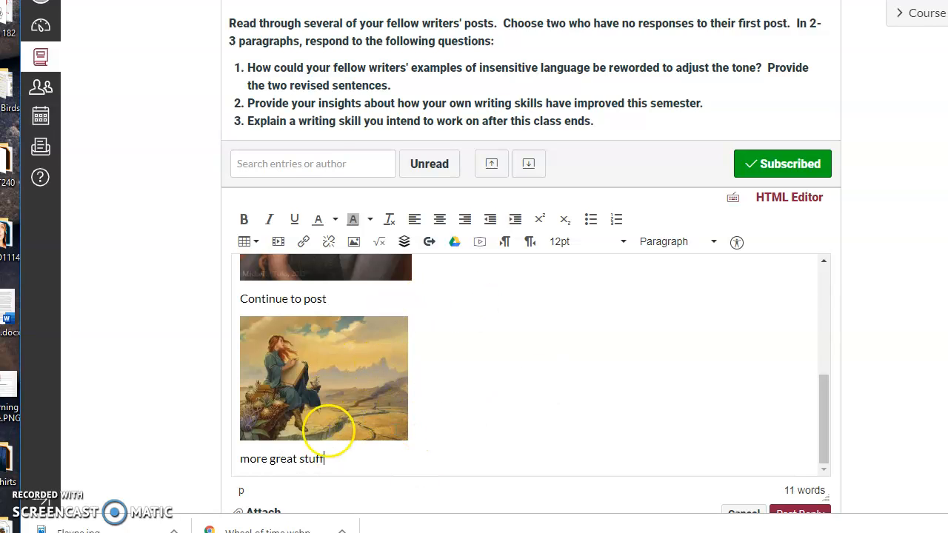
scroll(864, 395, "down", 1)
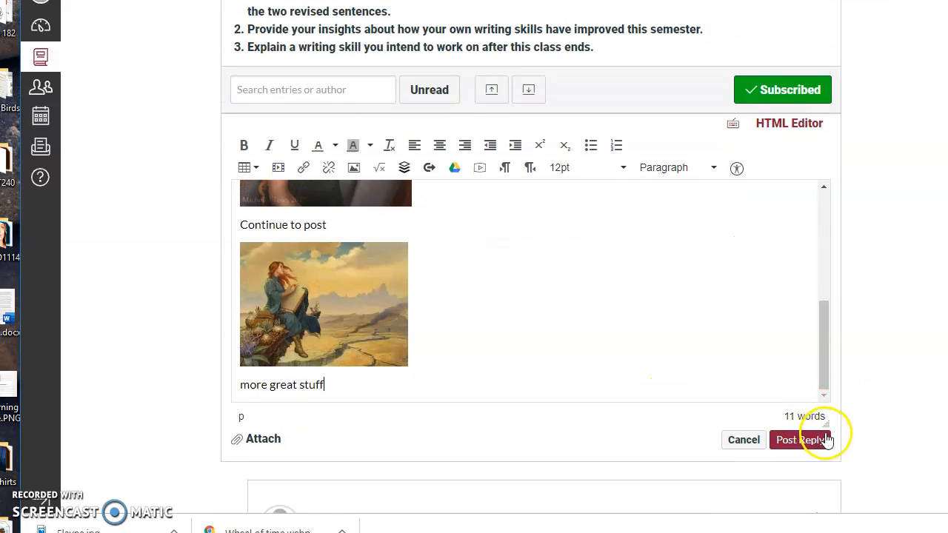
left_click(801, 441)
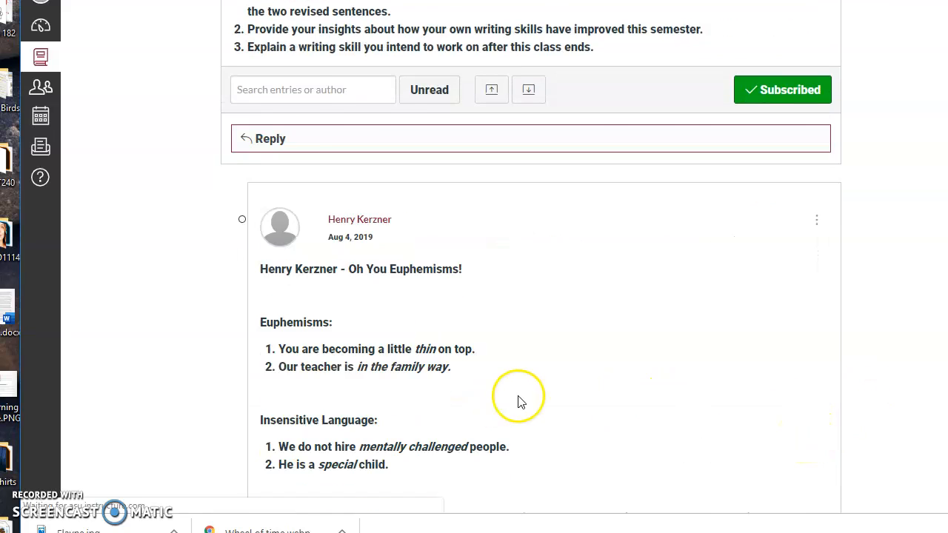
scroll(642, 332, "down", 5)
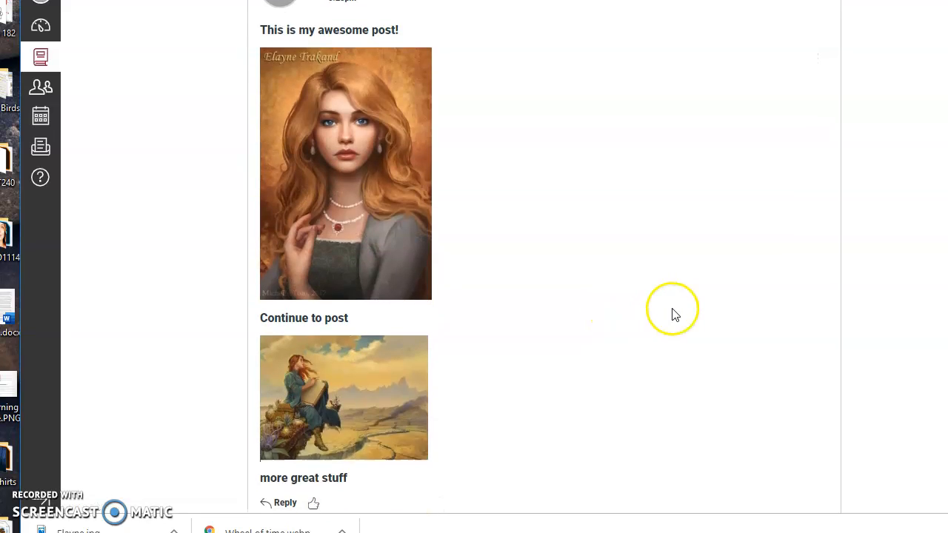
scroll(556, 259, "up", 2)
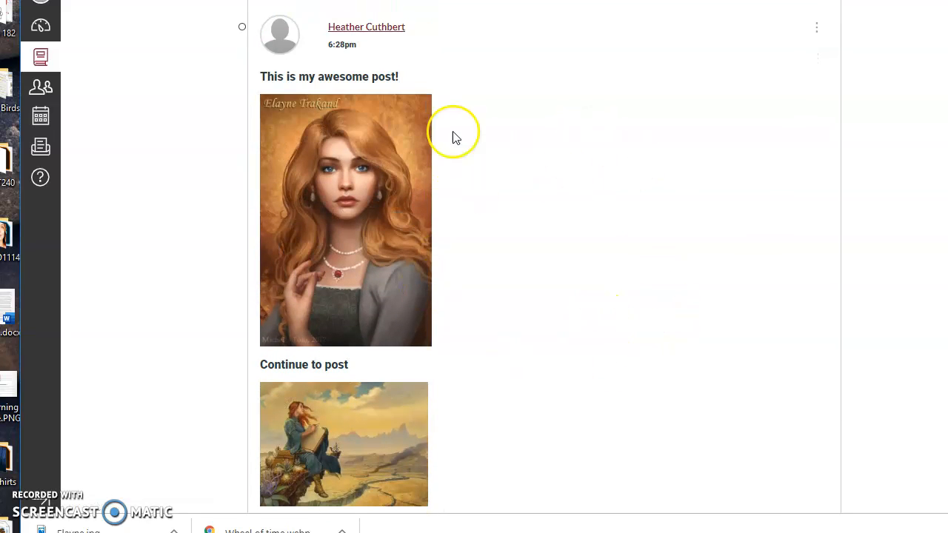